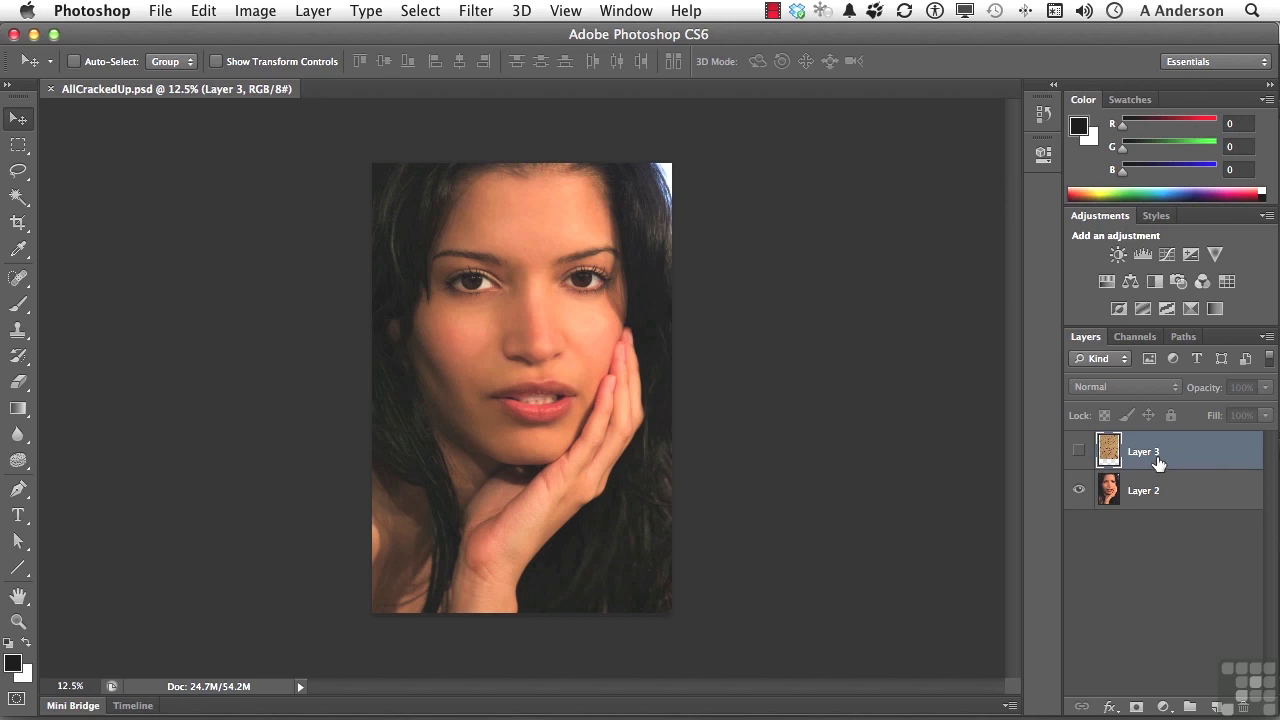
- Show the cracked-mud texture on Layer 3 above the portrait
{"action": "left_click", "coordinate": [1077, 451]}
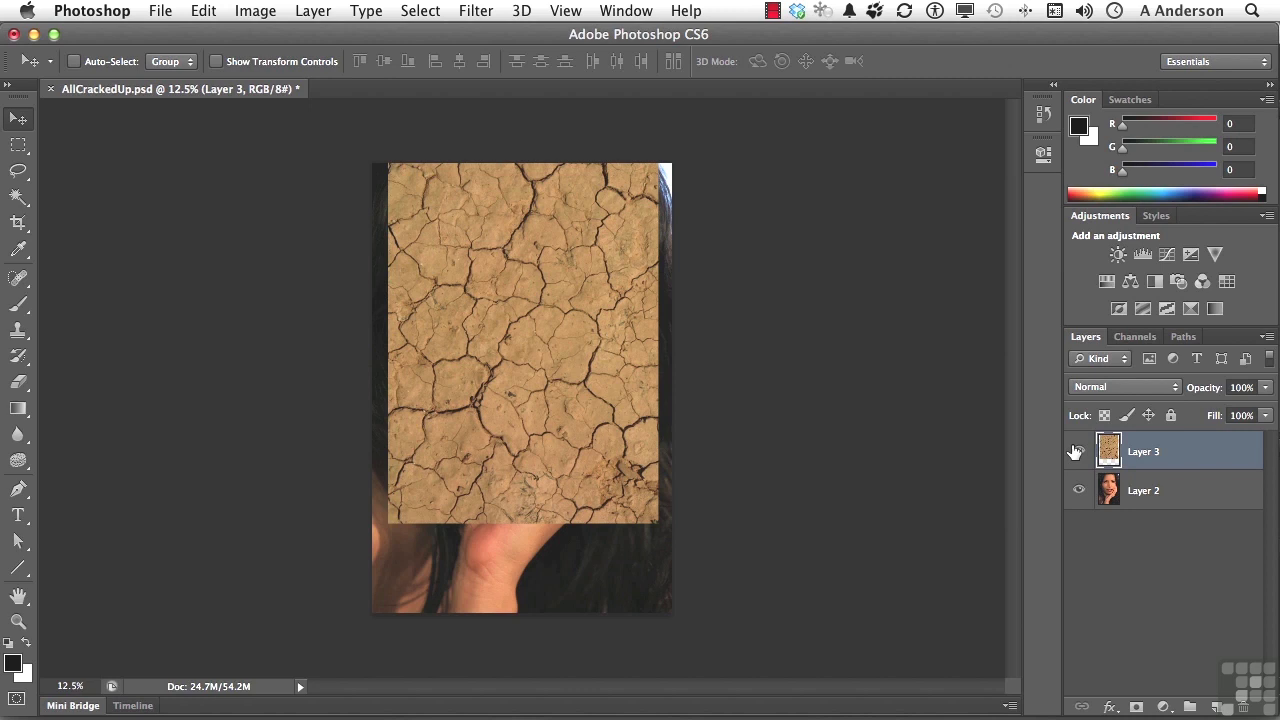
{"action": "left_click", "coordinate": [1077, 451]}
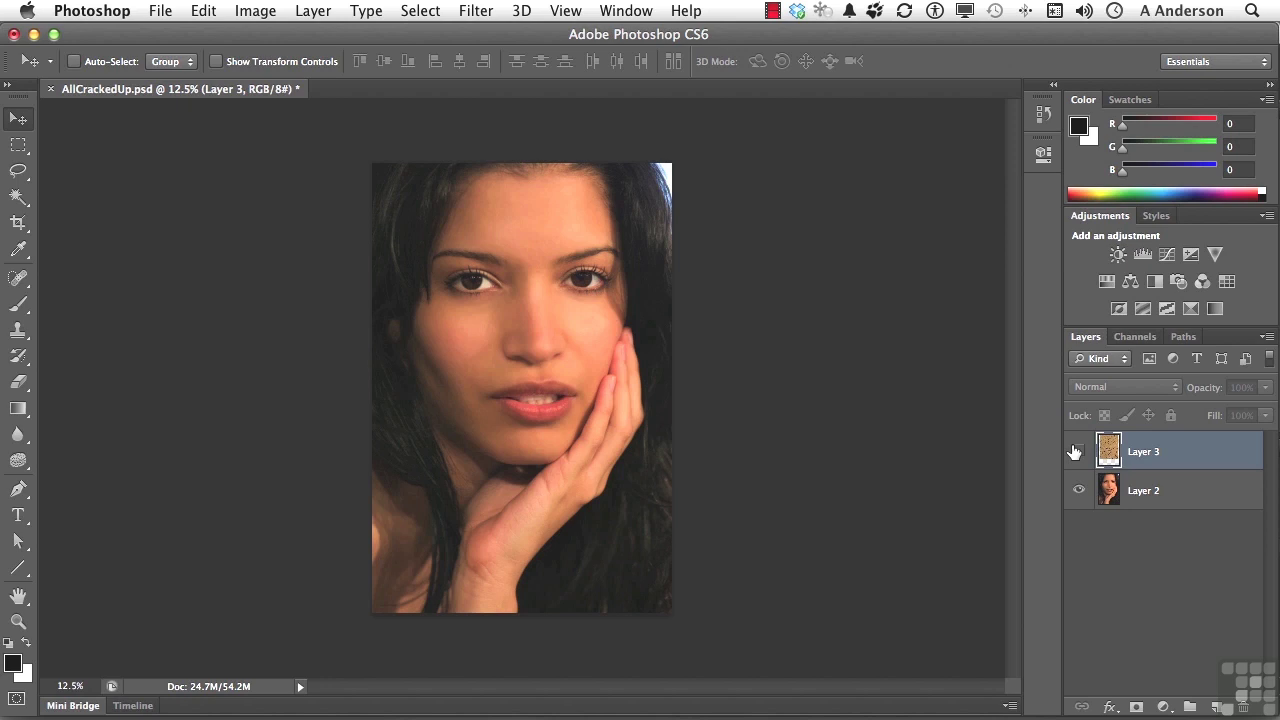
{"action": "left_click", "coordinate": [1077, 452]}
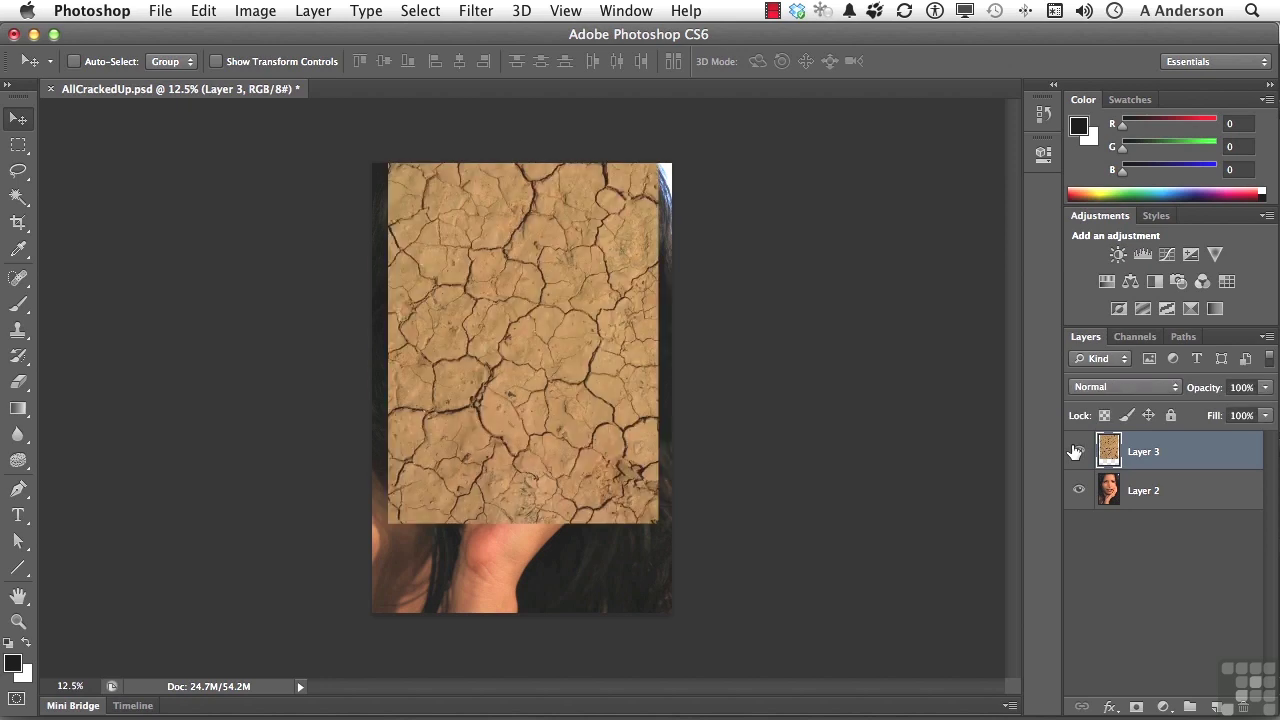
{"action": "left_click", "coordinate": [1108, 387]}
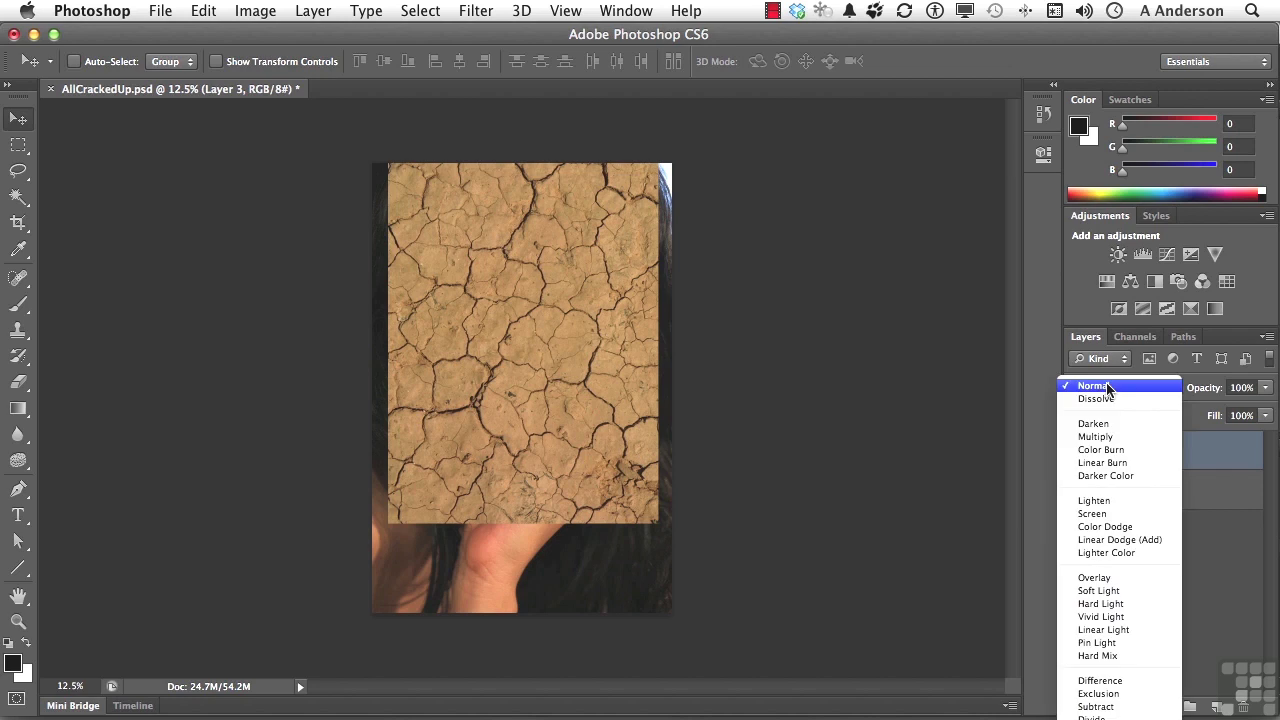
{"action": "left_click", "coordinate": [1071, 372]}
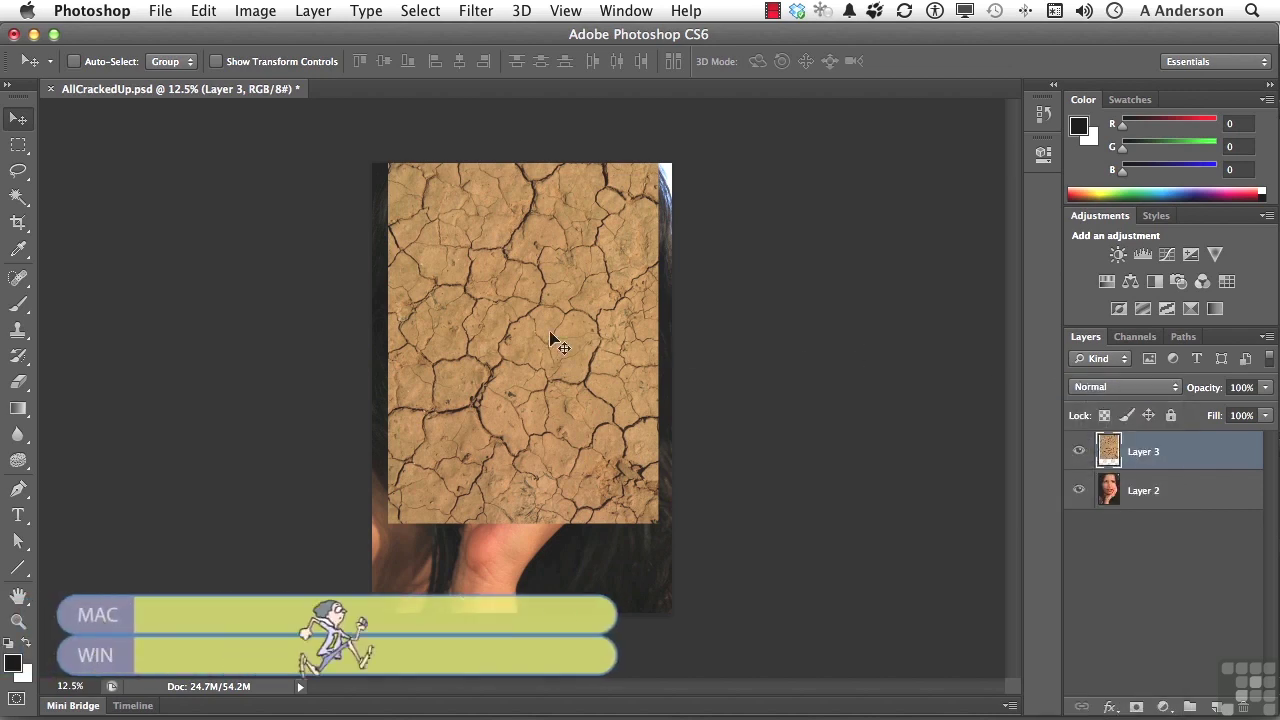
- Free-transform the cracked-mud layer, moving it down and scaling it to about 116% so it covers the whole canvas
{"action": "key", "text": "super+t"}
{"action": "left_click_drag", "start_coordinate": [550, 332], "coordinate": [549, 408]}
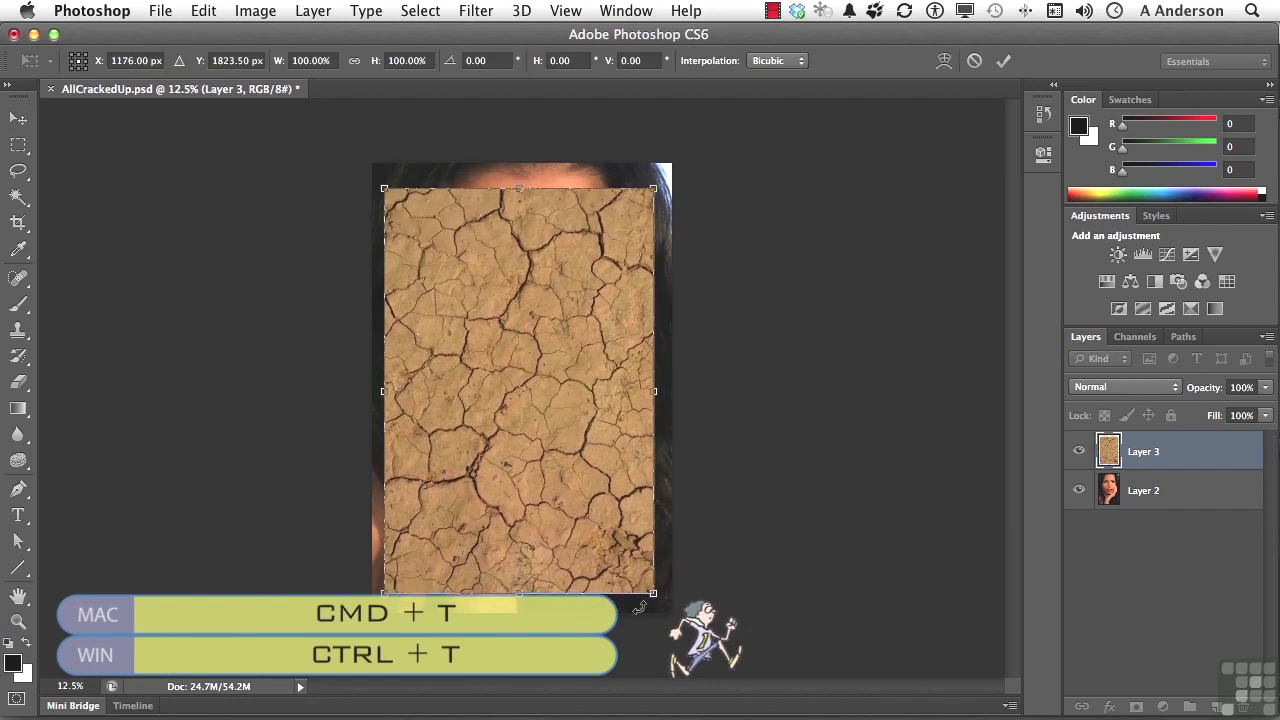
{"action": "left_click_drag", "start_coordinate": [654, 592], "coordinate": [679, 627]}
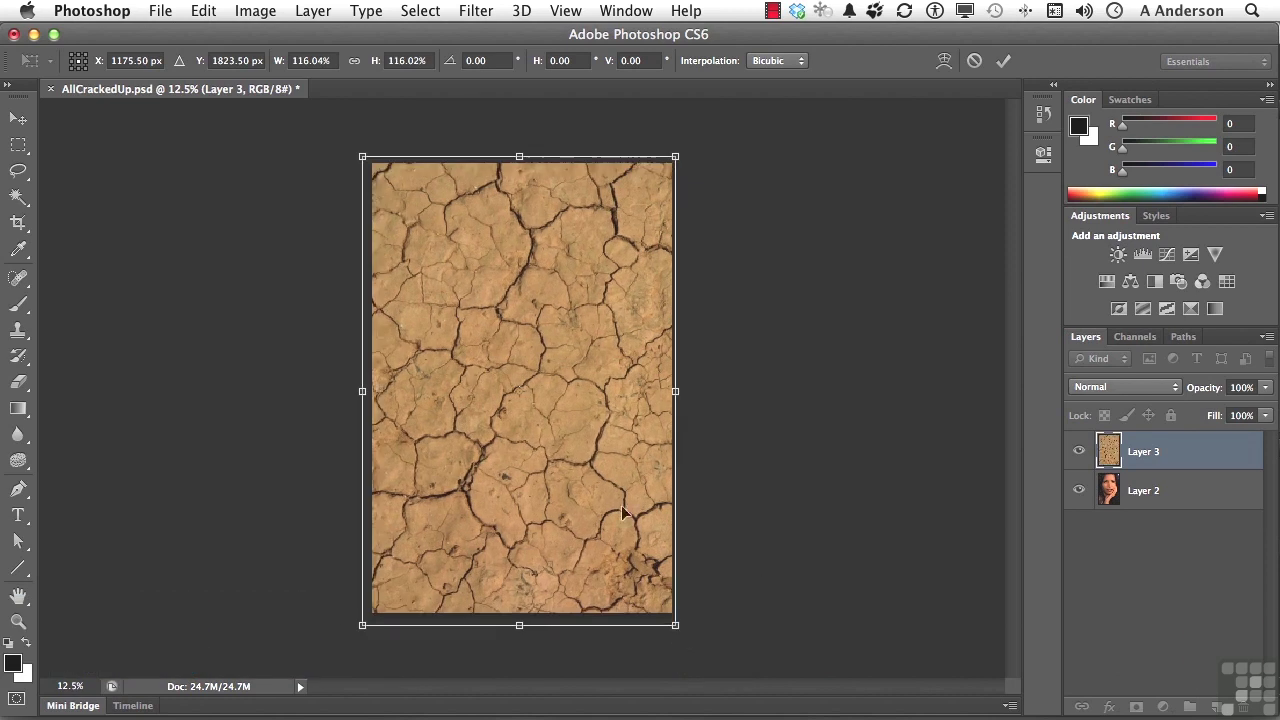
{"action": "key", "text": "Return"}
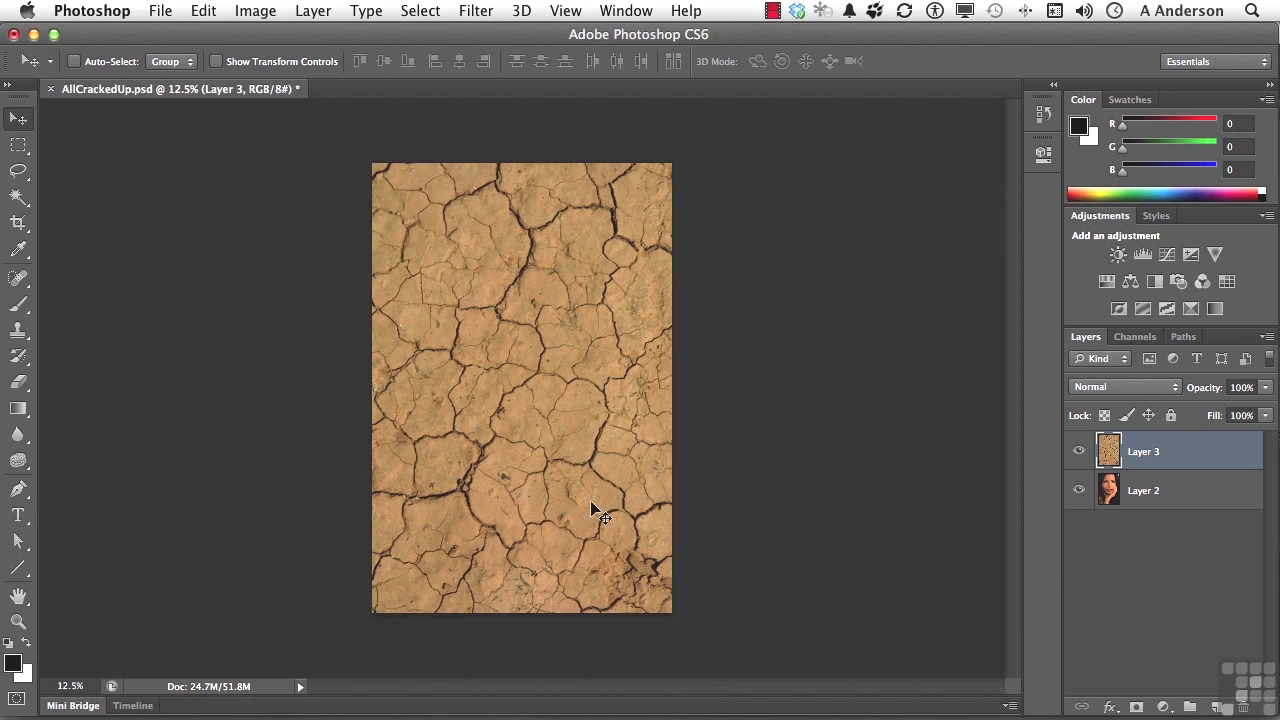
- Try the Multiply and Color Burn blend modes on the cracked-mud layer
{"action": "left_click", "coordinate": [1129, 389]}
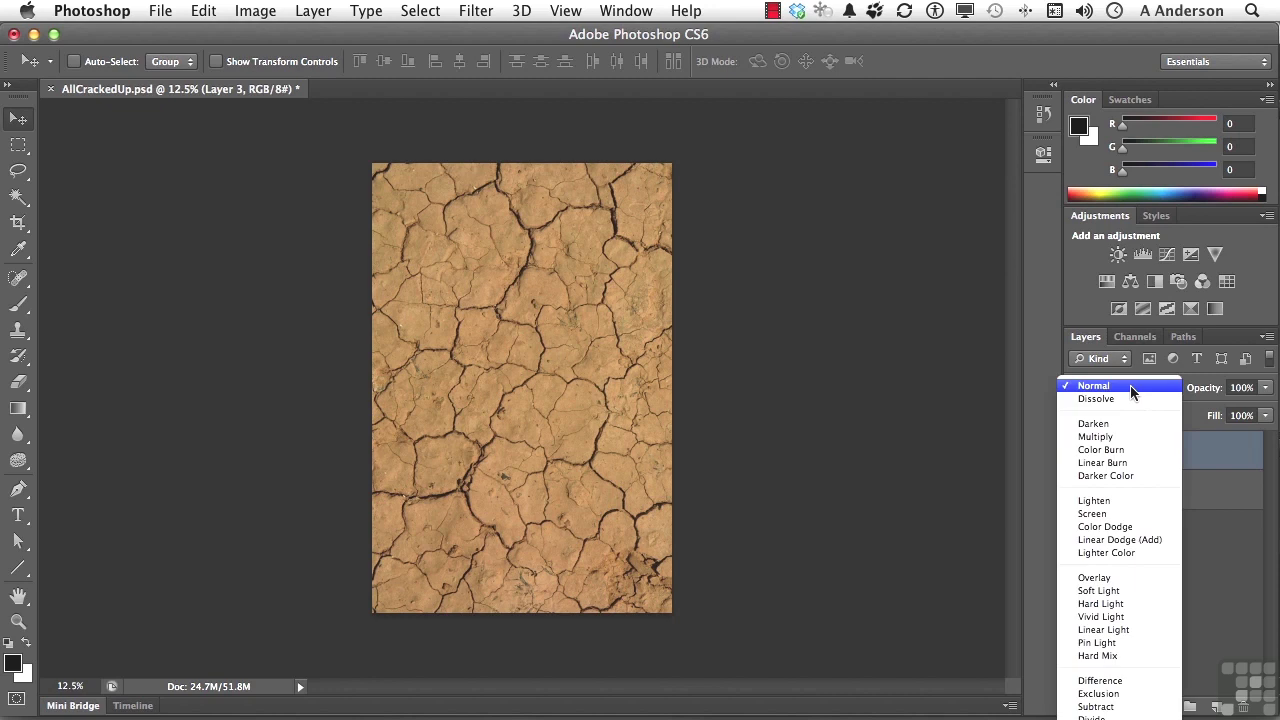
{"action": "left_click", "coordinate": [1121, 437]}
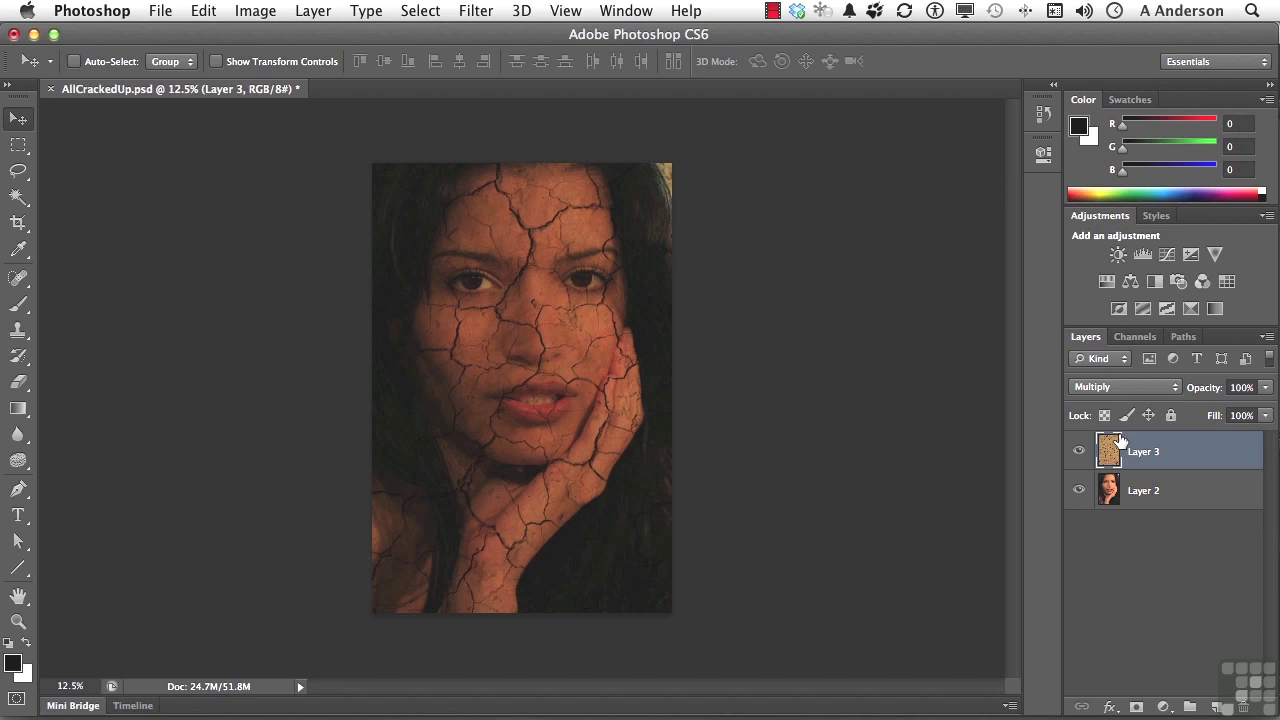
{"action": "left_click", "coordinate": [1108, 387]}
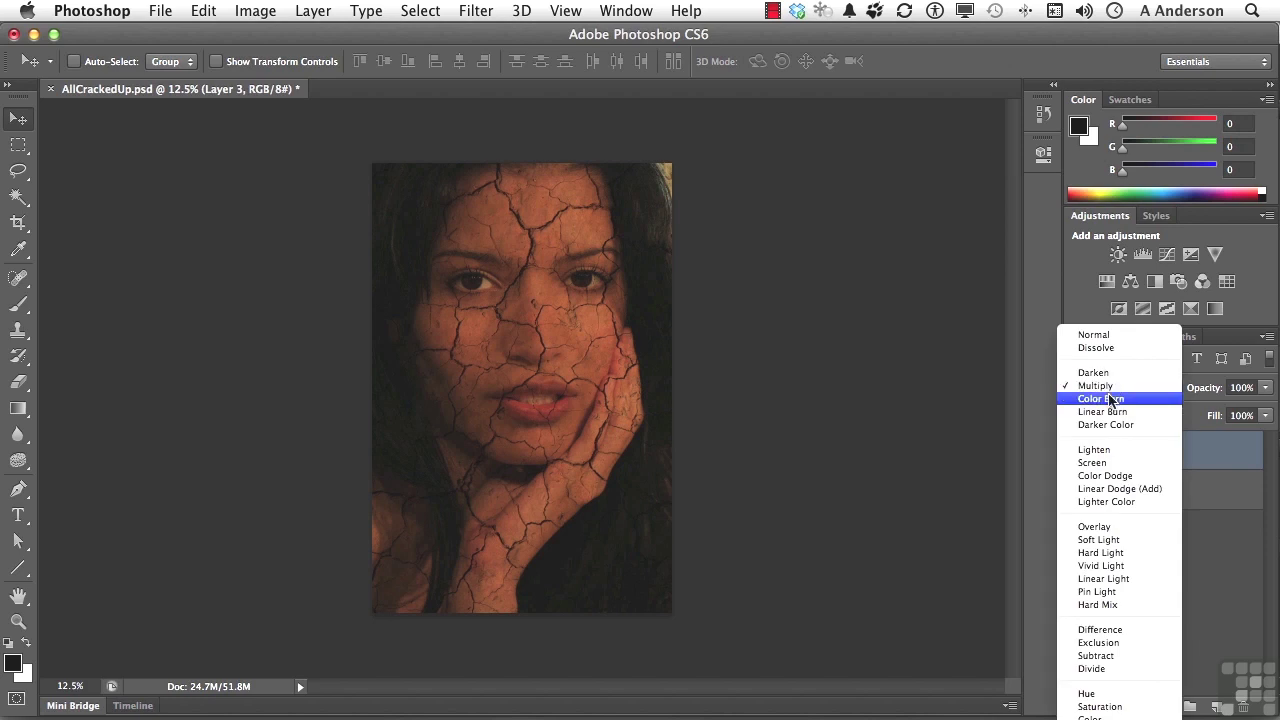
{"action": "left_click", "coordinate": [1108, 398]}
{"action": "key", "text": "shift+plus"}
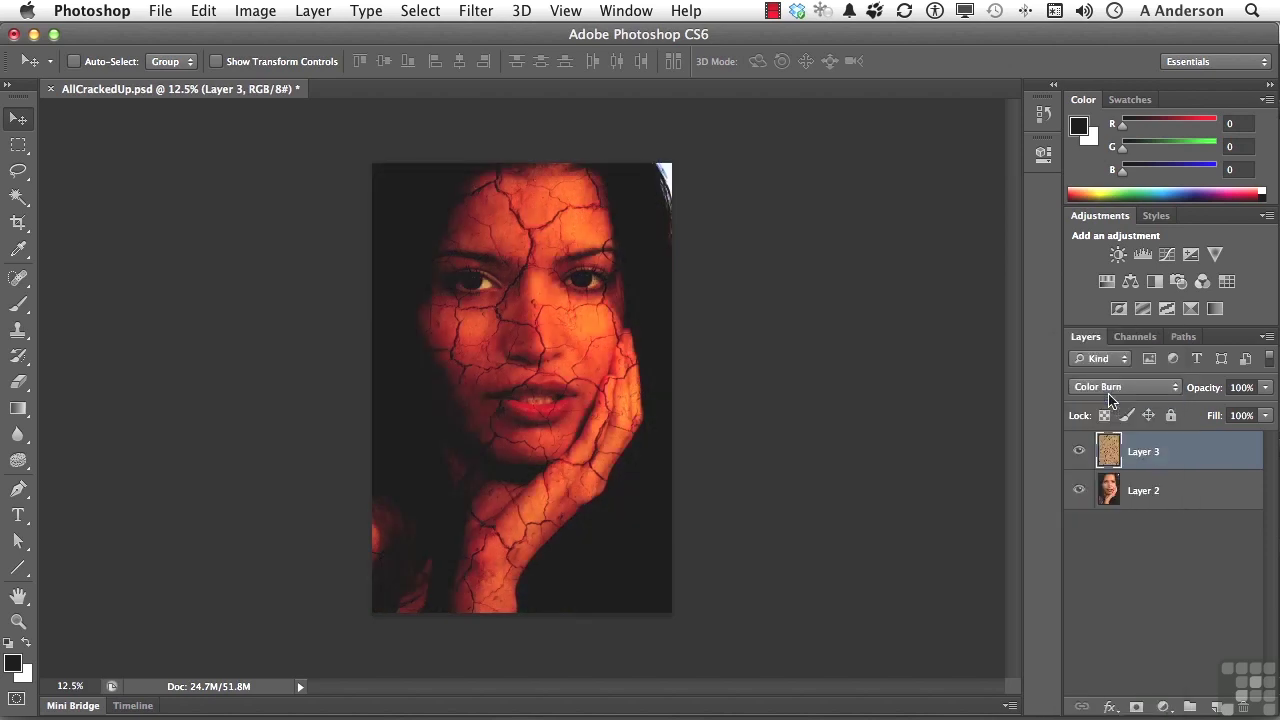
- Set the blend mode of Layer 3 to Darker Color and rename the layer Mud
{"action": "left_click", "coordinate": [1110, 391]}
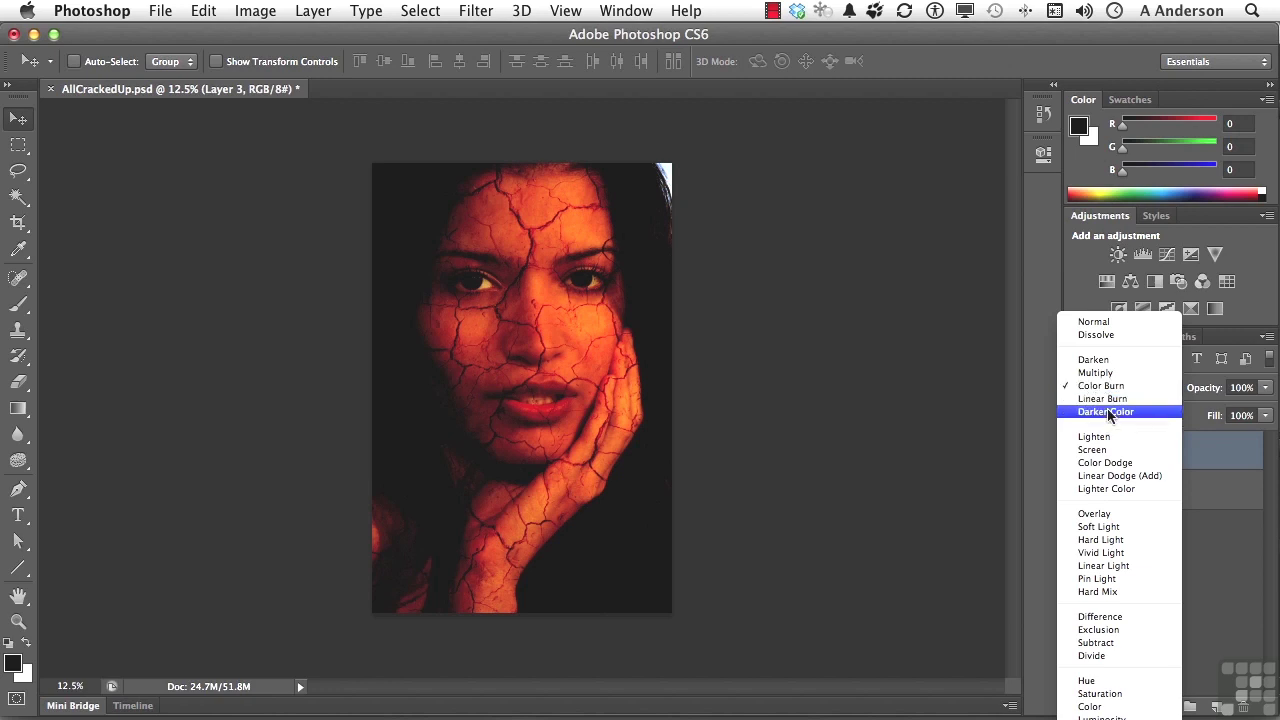
{"action": "left_click", "coordinate": [1108, 412]}
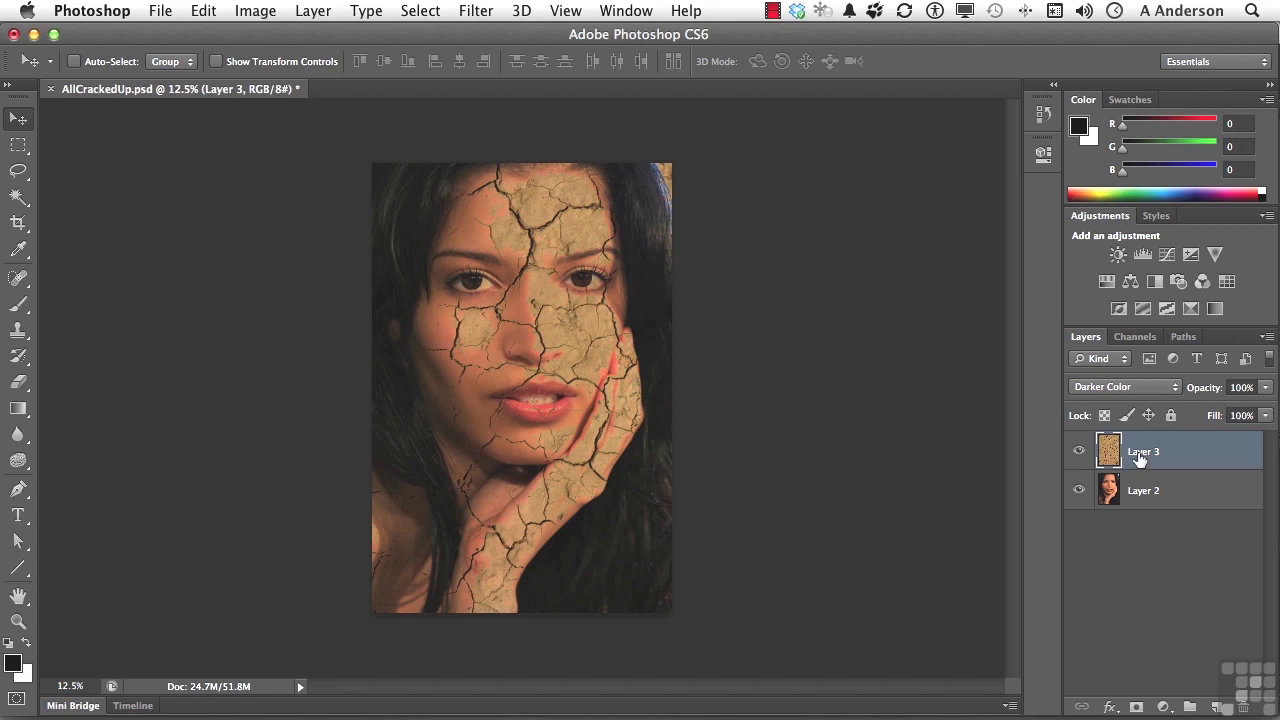
{"action": "double_click", "coordinate": [1142, 452]}
{"action": "type", "text": "Mud"}
{"action": "key", "text": "Return"}
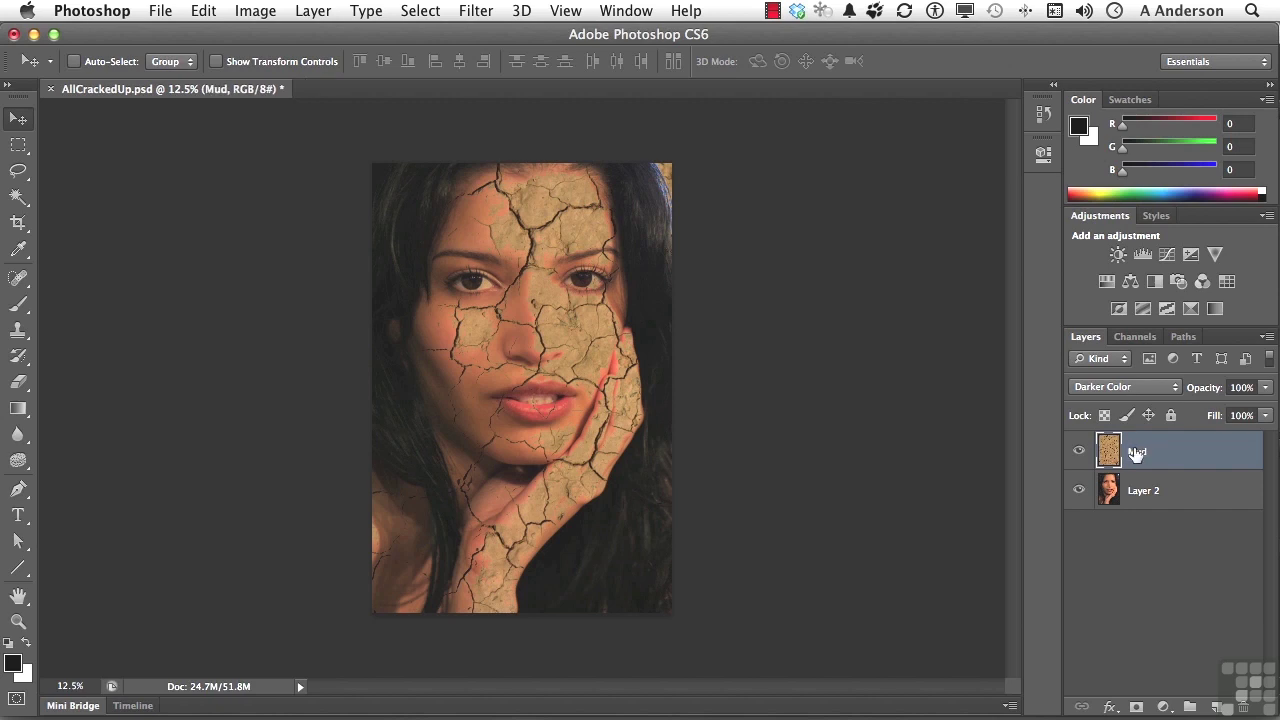
- Add a layer mask to the Mud layer and paint it black with a 250 px brush over the hand and arm
{"action": "left_click", "coordinate": [1137, 707]}
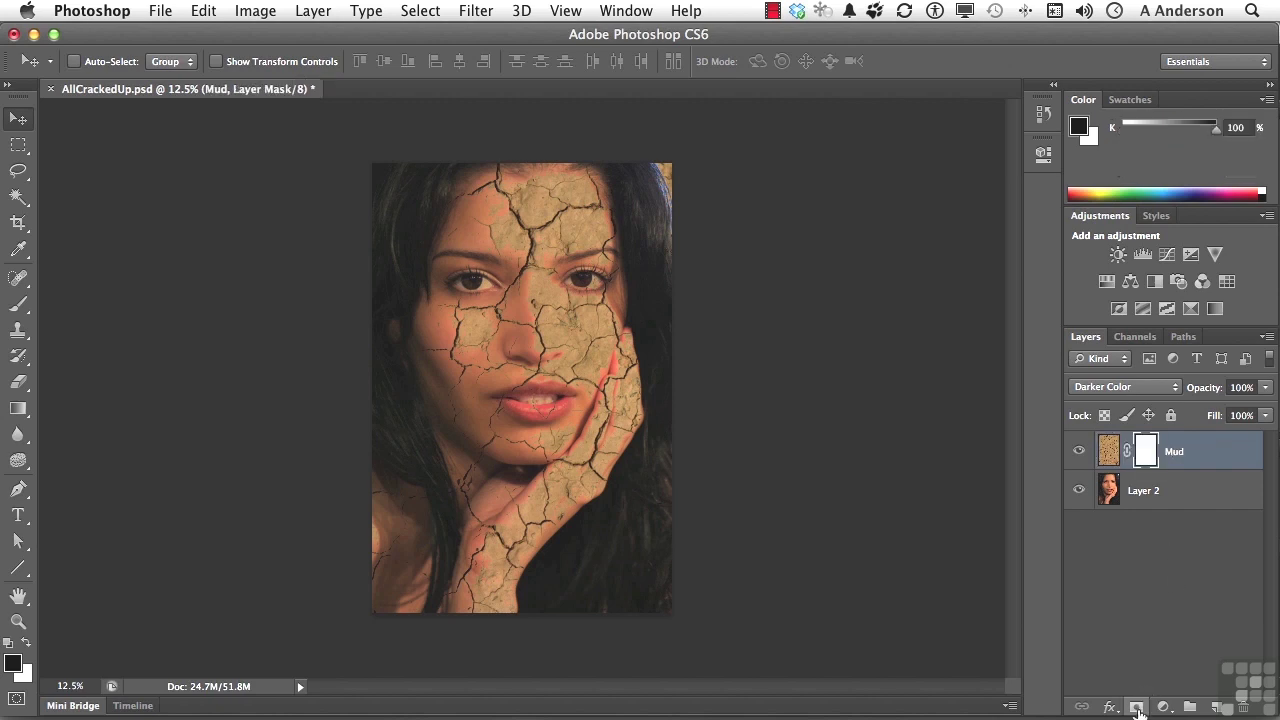
{"action": "left_click", "coordinate": [15, 308]}
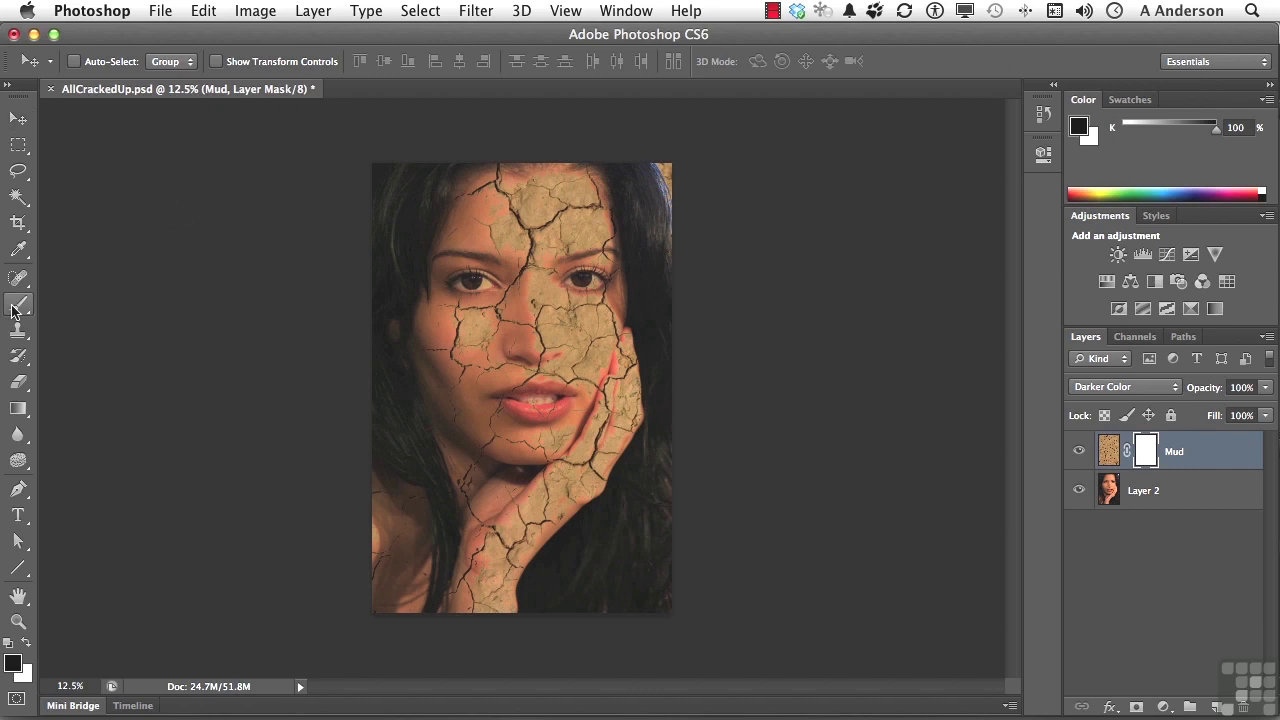
{"action": "left_click", "coordinate": [15, 308]}
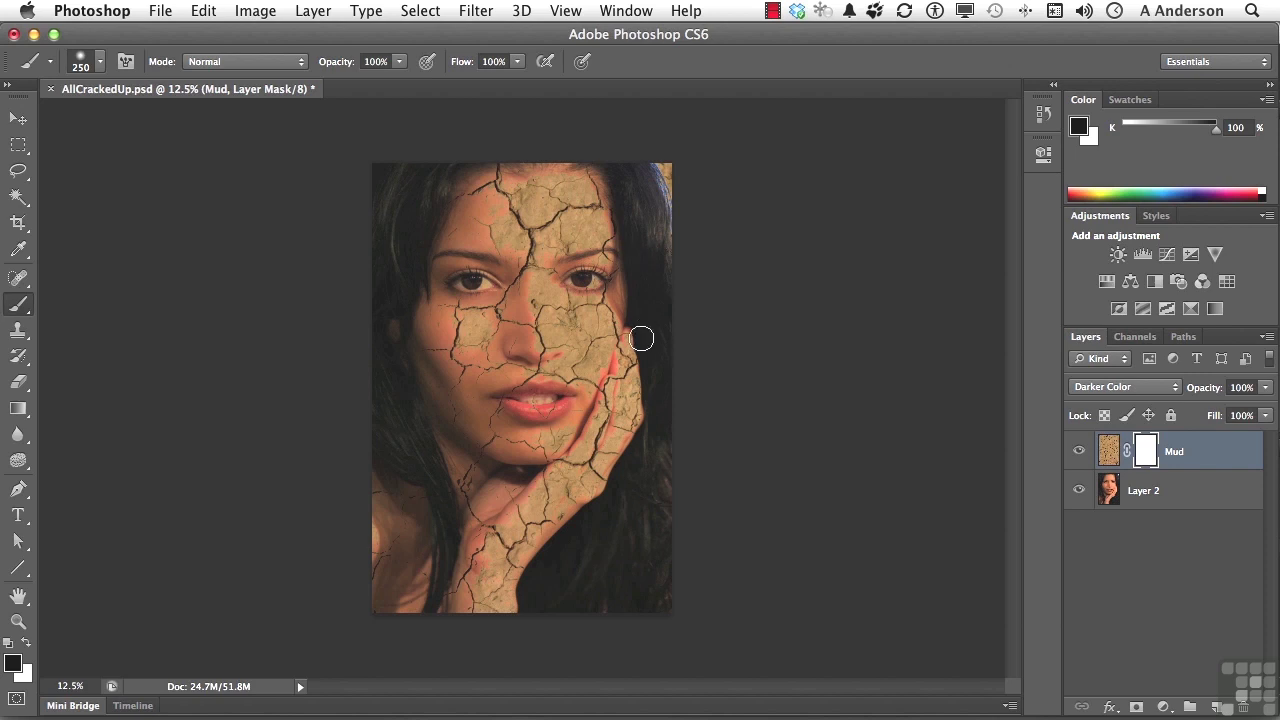
{"action": "mouse_move", "coordinate": [641, 339]}
{"action": "left_mouse_down"}
{"action": "mouse_move", "coordinate": [620, 375]}
{"action": "mouse_move", "coordinate": [637, 338]}
{"action": "mouse_move", "coordinate": [586, 437]}
{"action": "mouse_move", "coordinate": [516, 495]}
{"action": "left_mouse_up"}
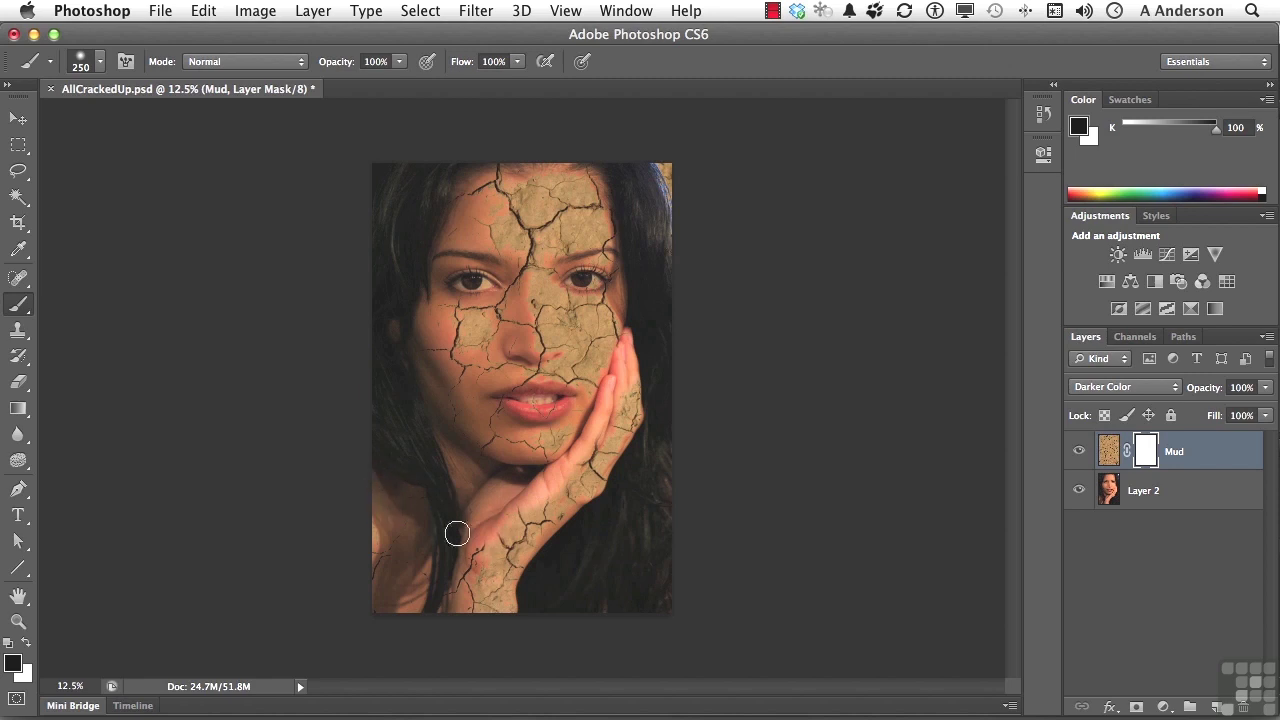
{"action": "mouse_move", "coordinate": [470, 545]}
{"action": "left_mouse_down"}
{"action": "mouse_move", "coordinate": [442, 629]}
{"action": "mouse_move", "coordinate": [479, 583]}
{"action": "mouse_move", "coordinate": [470, 610]}
{"action": "mouse_move", "coordinate": [496, 613]}
{"action": "mouse_move", "coordinate": [559, 562]}
{"action": "mouse_move", "coordinate": [503, 559]}
{"action": "mouse_move", "coordinate": [561, 519]}
{"action": "mouse_move", "coordinate": [485, 535]}
{"action": "mouse_move", "coordinate": [616, 453]}
{"action": "mouse_move", "coordinate": [585, 464]}
{"action": "mouse_move", "coordinate": [627, 422]}
{"action": "mouse_move", "coordinate": [631, 395]}
{"action": "mouse_move", "coordinate": [626, 428]}
{"action": "left_mouse_up"}
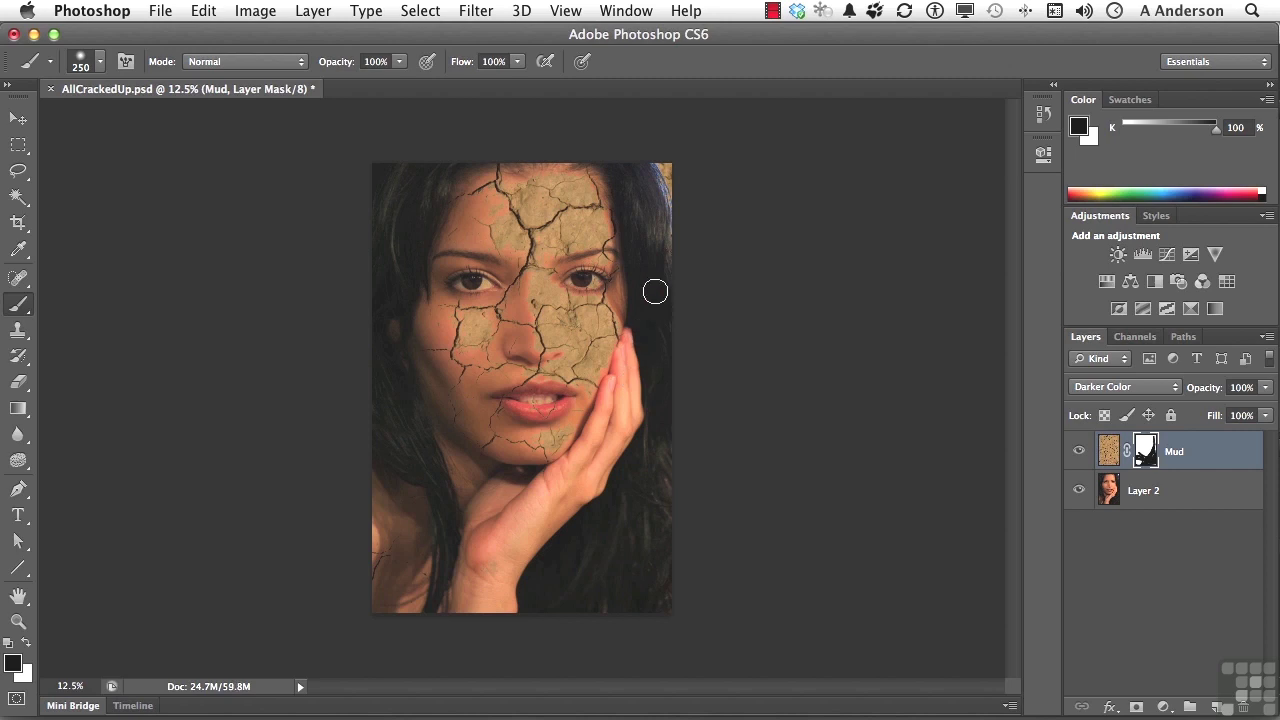
- Mask the mud texture off the eyes and mouth by painting black with a brush reduced to 80 px or smaller
{"action": "left_click", "coordinate": [17, 624]}
{"action": "left_click", "coordinate": [516, 334]}
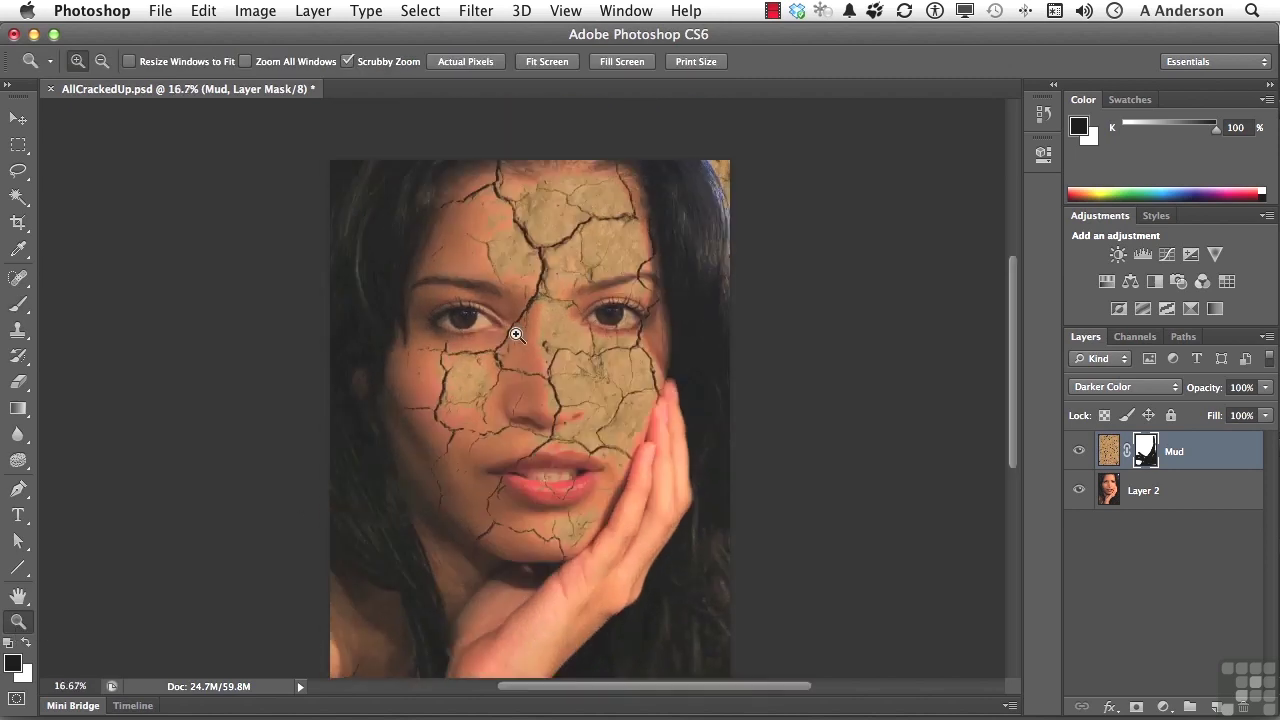
{"action": "left_click", "coordinate": [516, 334]}
{"action": "left_click", "coordinate": [516, 334]}
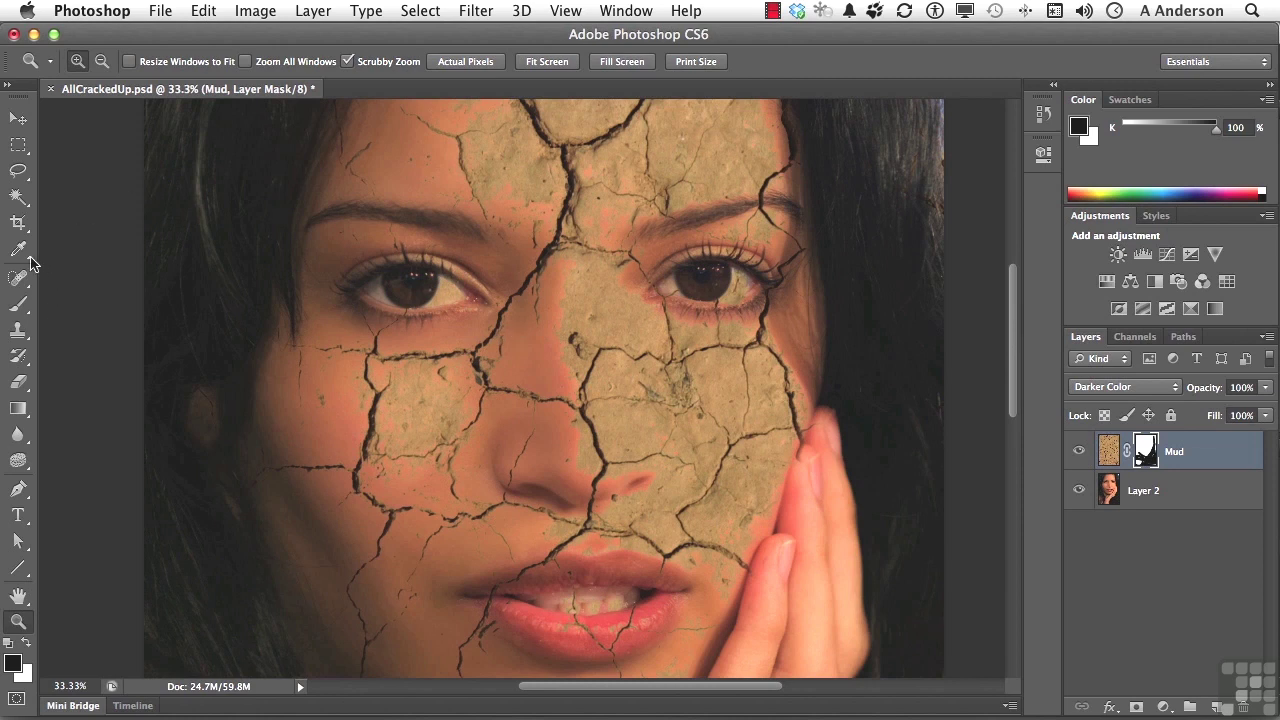
{"action": "left_click", "coordinate": [18, 304]}
{"action": "key", "text": "bracketleft"}
{"action": "key", "text": "bracketleft"}
{"action": "key", "text": "bracketleft"}
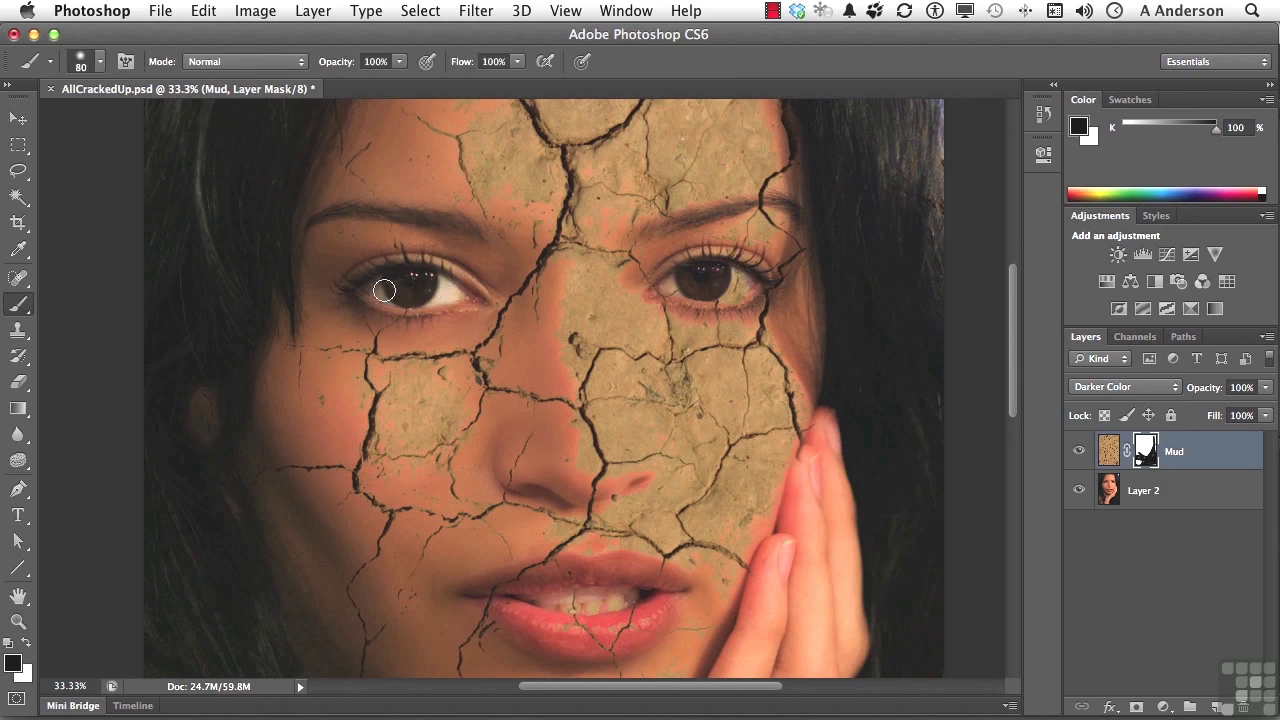
{"action": "left_click_drag", "start_coordinate": [398, 286], "coordinate": [428, 286]}
{"action": "mouse_move", "coordinate": [634, 586]}
{"action": "left_mouse_down"}
{"action": "mouse_move", "coordinate": [558, 598]}
{"action": "mouse_move", "coordinate": [635, 597]}
{"action": "mouse_move", "coordinate": [575, 610]}
{"action": "mouse_move", "coordinate": [587, 608]}
{"action": "mouse_move", "coordinate": [518, 597]}
{"action": "mouse_move", "coordinate": [613, 603]}
{"action": "left_mouse_up"}
{"action": "key", "text": "bracketleft"}
{"action": "key", "text": "bracketleft"}
{"action": "key", "text": "bracketleft"}
{"action": "left_click", "coordinate": [20, 596]}
{"action": "double_click", "coordinate": [26, 595]}
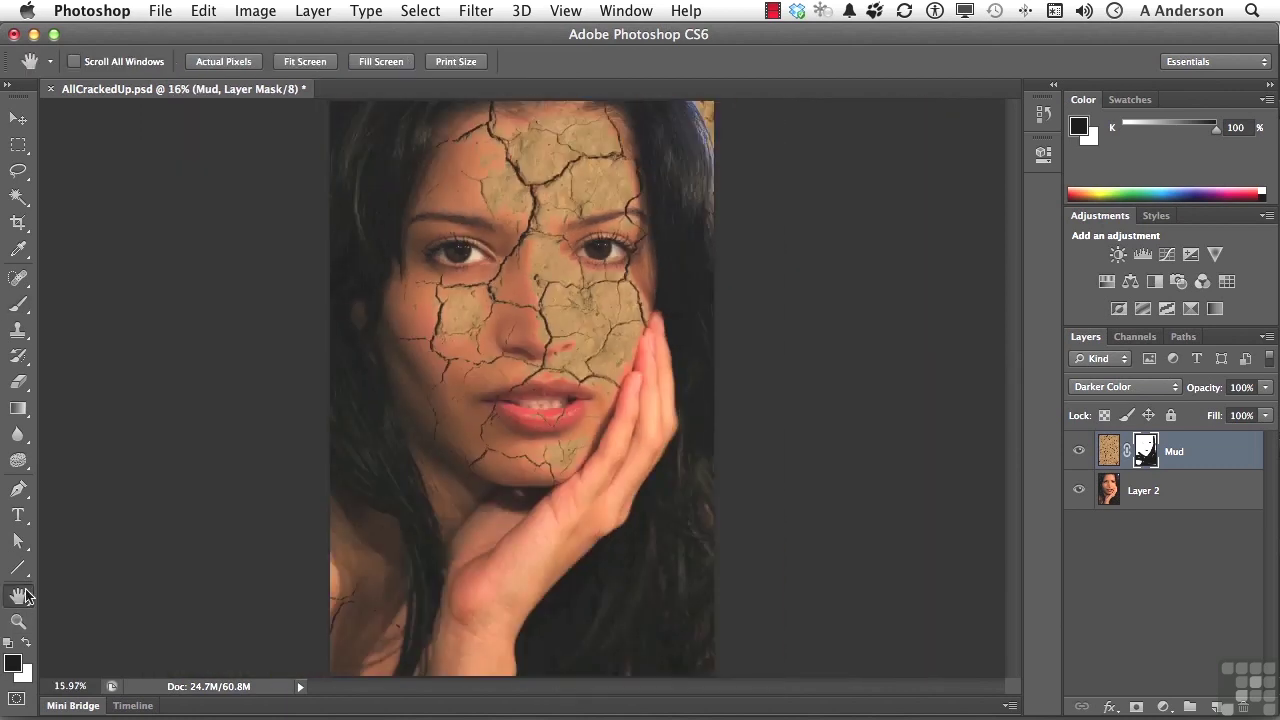